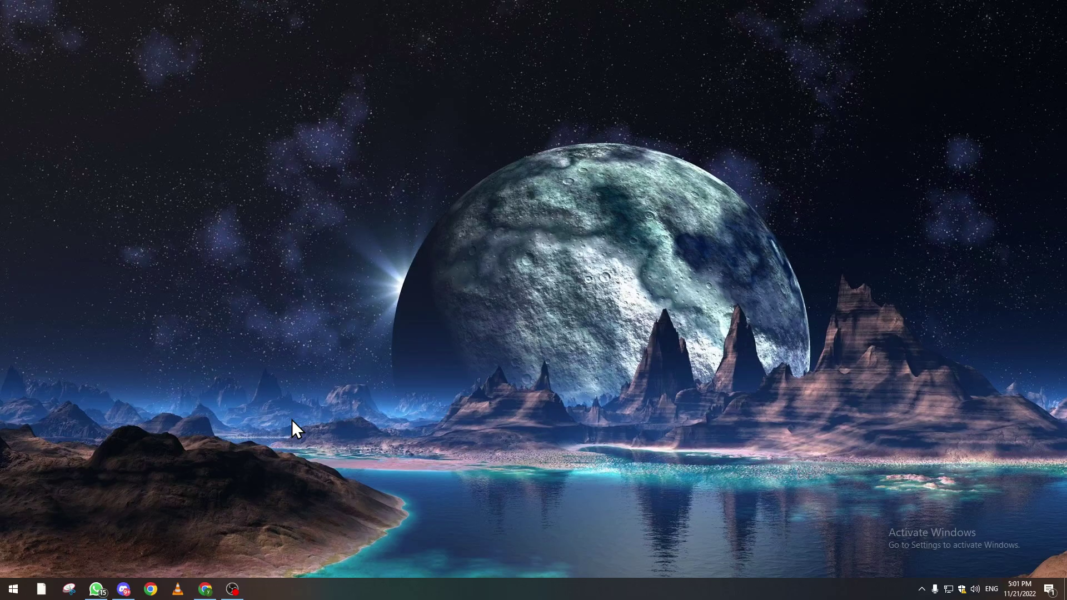
Step: Launch Adobe Photoshop from the Windows Start menu
click(14, 589)
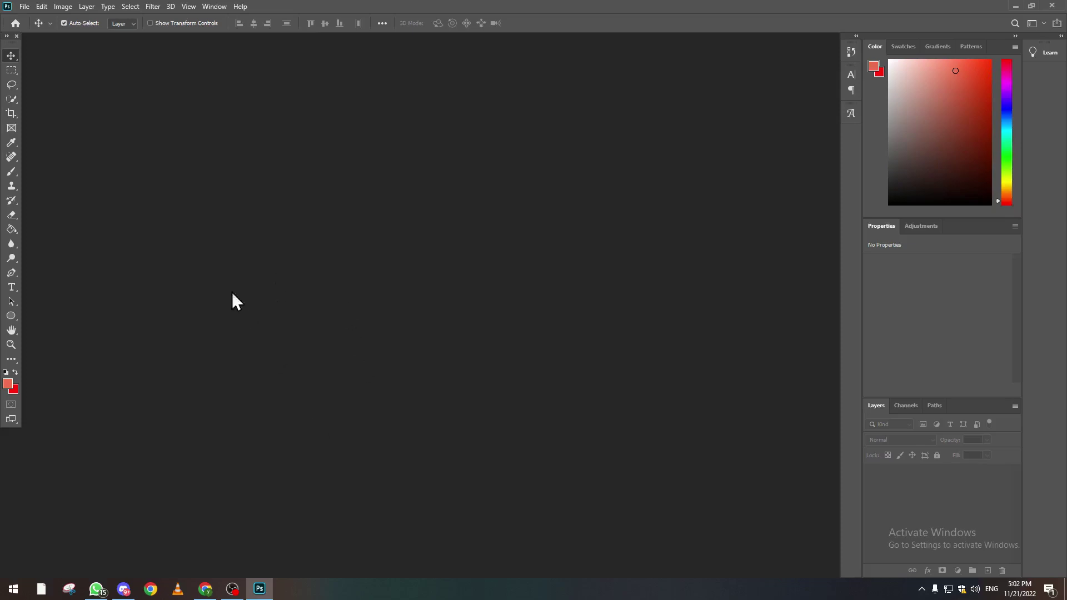
Step: Create a blank white 1080 x 1080 px document from the recent square preset
click(28, 5)
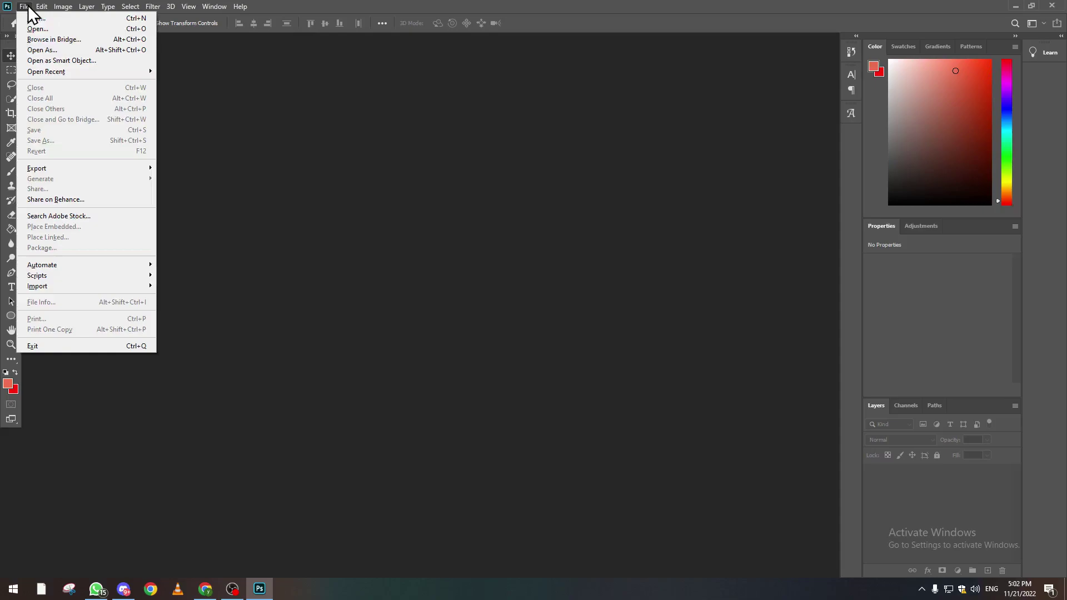
click(37, 18)
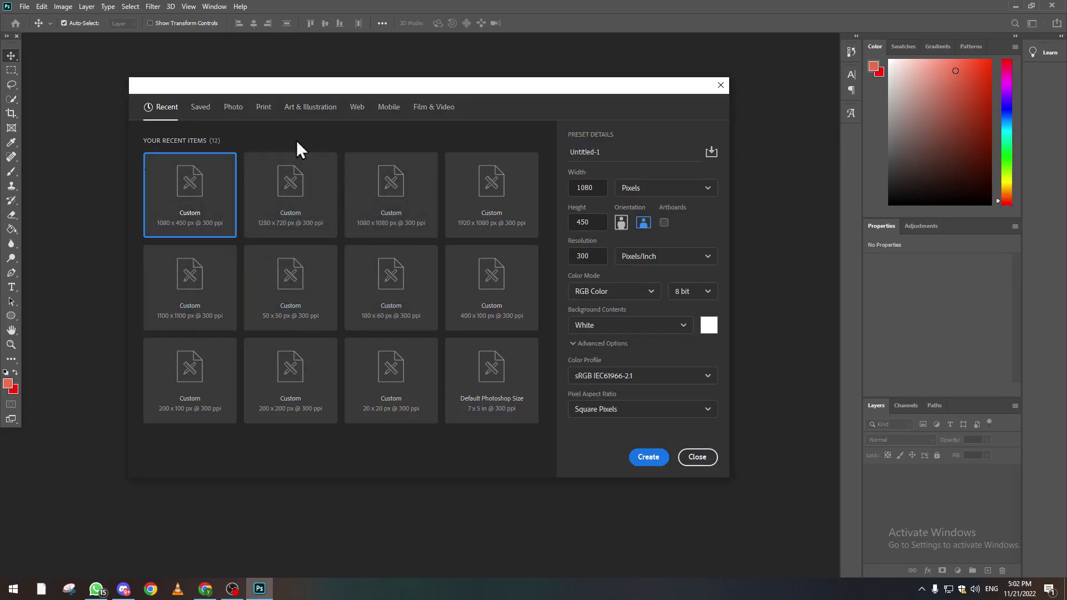
click(284, 207)
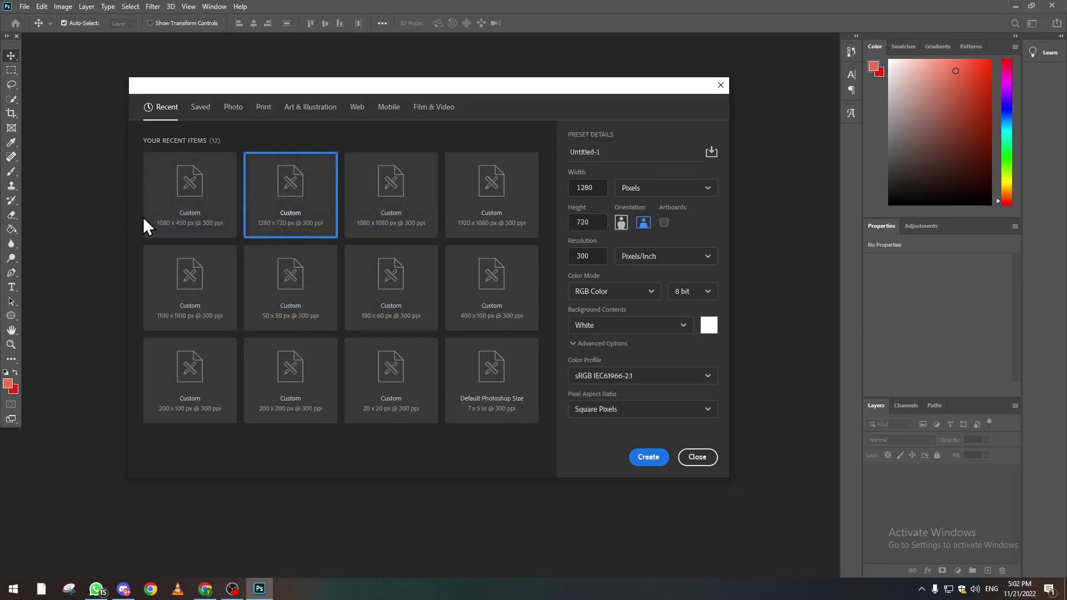
click(392, 208)
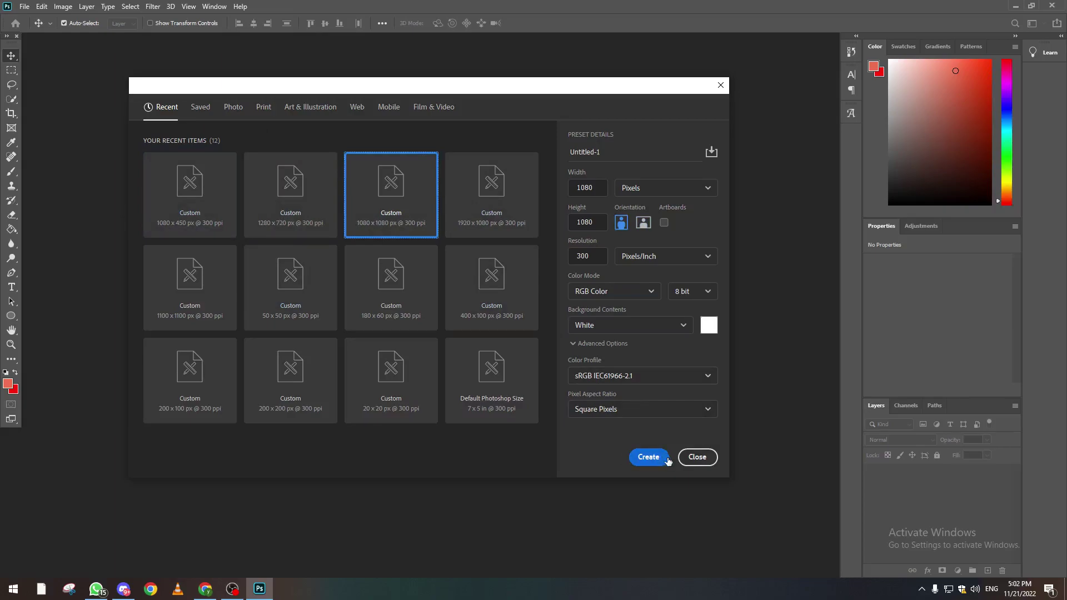
click(649, 456)
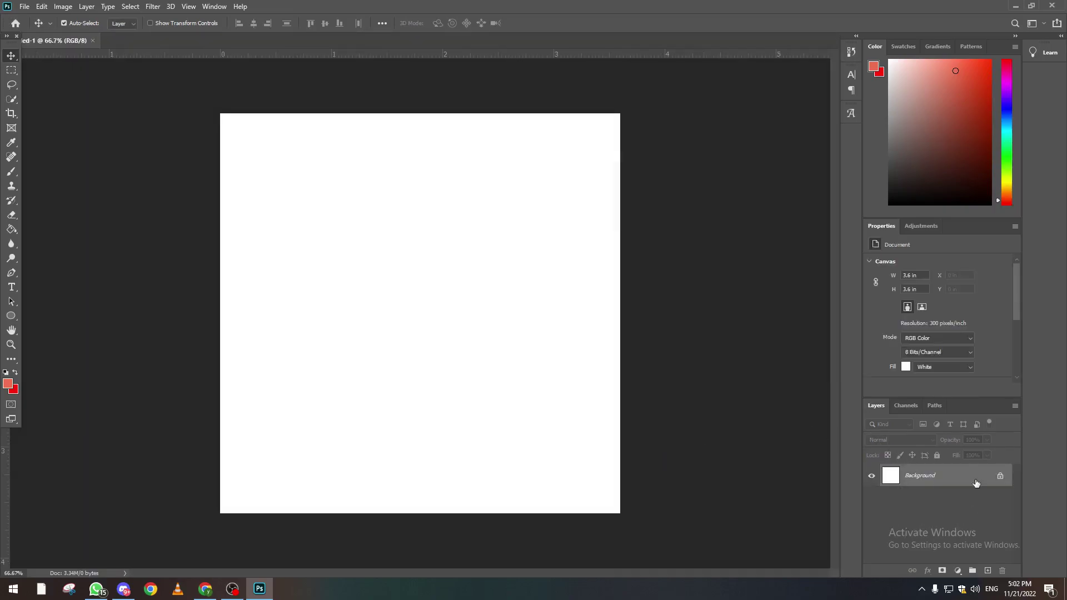
Step: Convert the square document's Background to Layer 0 and open 1223142.jpg
double_click(977, 484)
key(Return)
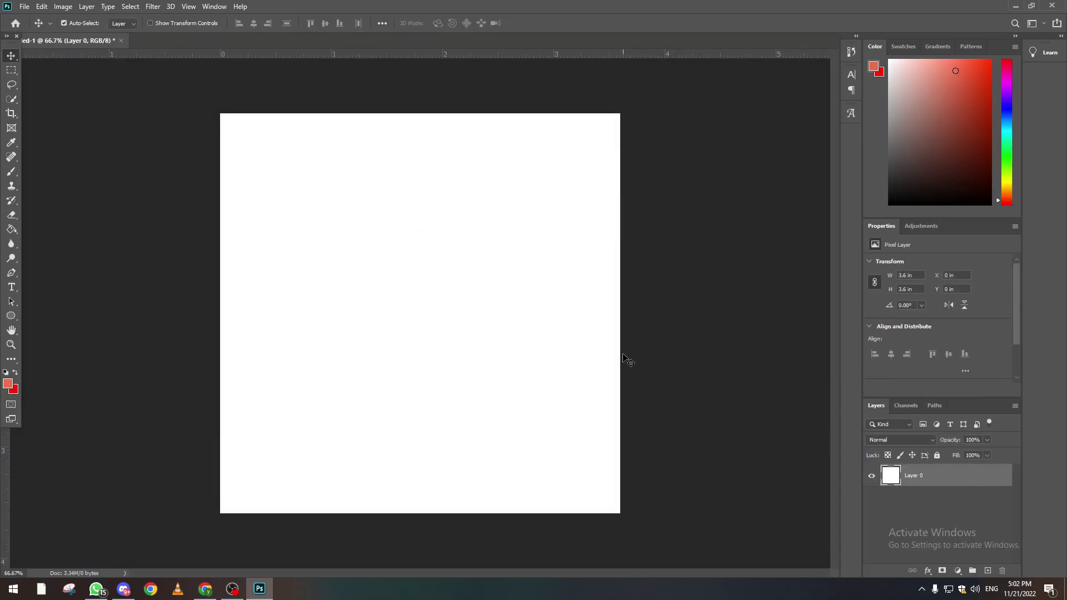
click(24, 7)
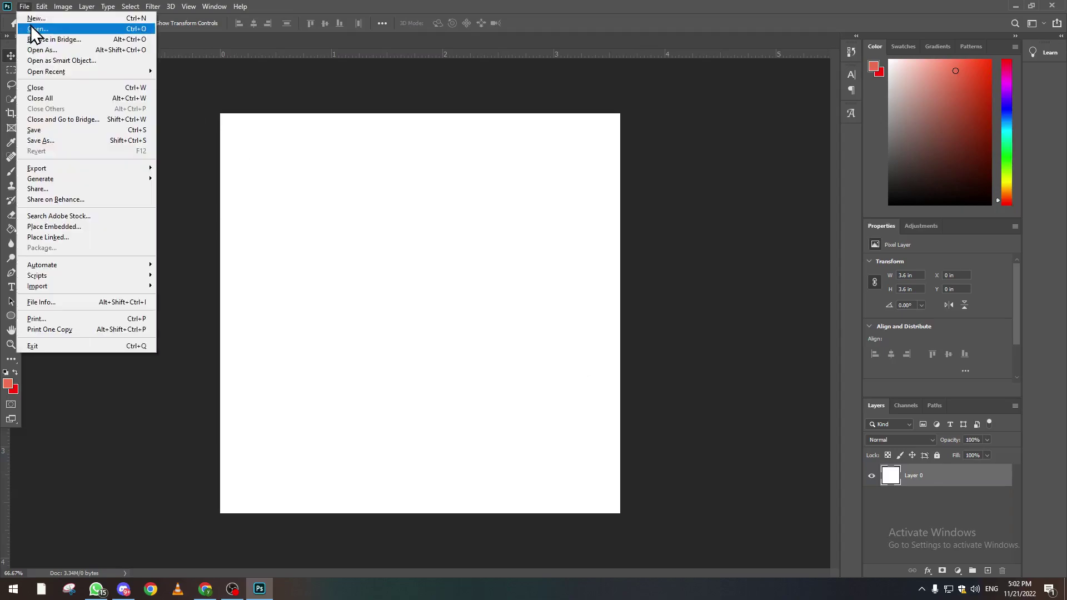
click(31, 29)
double_click(255, 100)
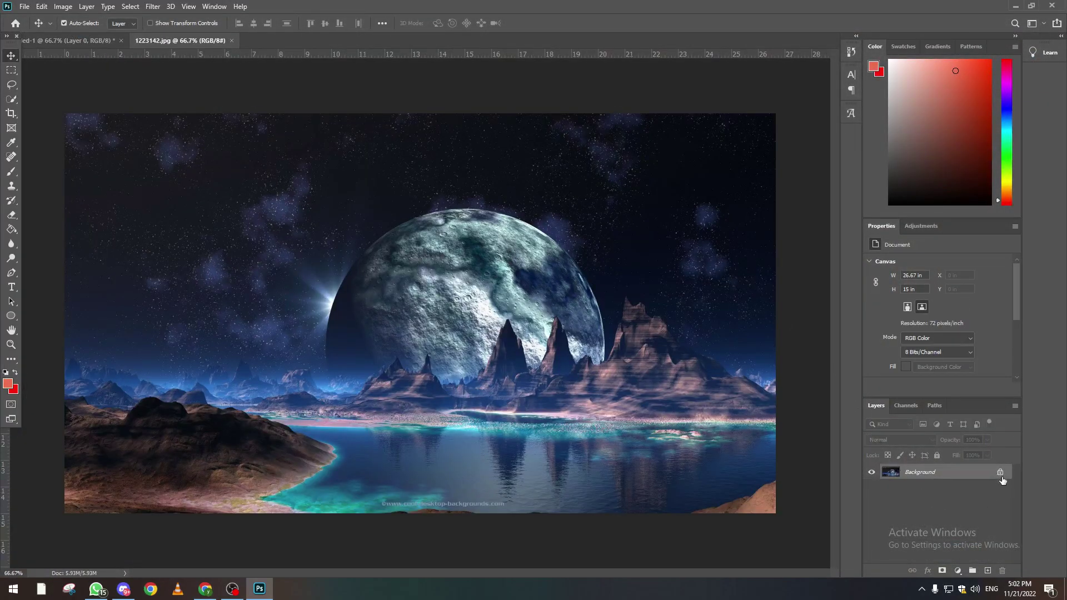
Step: Unlock the moon landscape image's Background as Layer 0
click(916, 473)
double_click(957, 478)
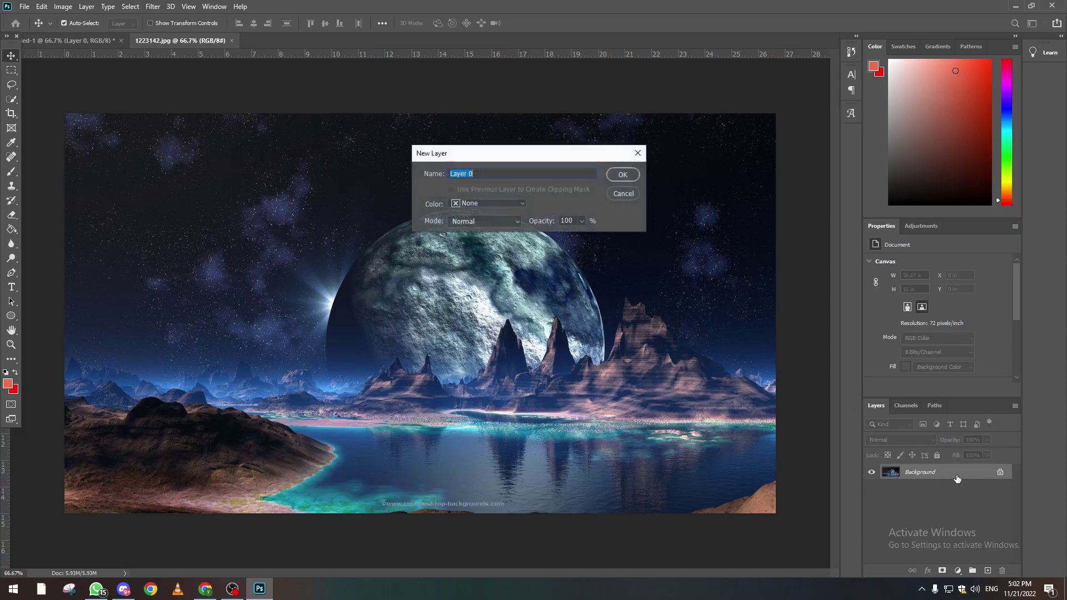
key(Return)
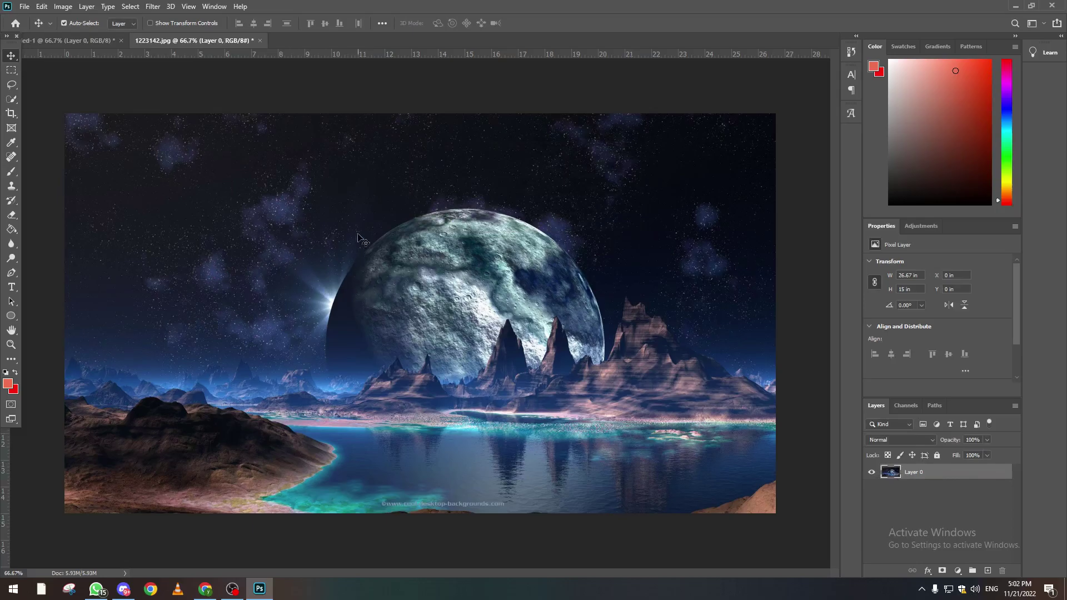
Step: Drag the landscape layer into Untitled-1 as Layer 1 and commit an unchanged free transform
mouse_move(371, 219)
mouse_down()
mouse_move(75, 37)
mouse_move(468, 310)
mouse_up()
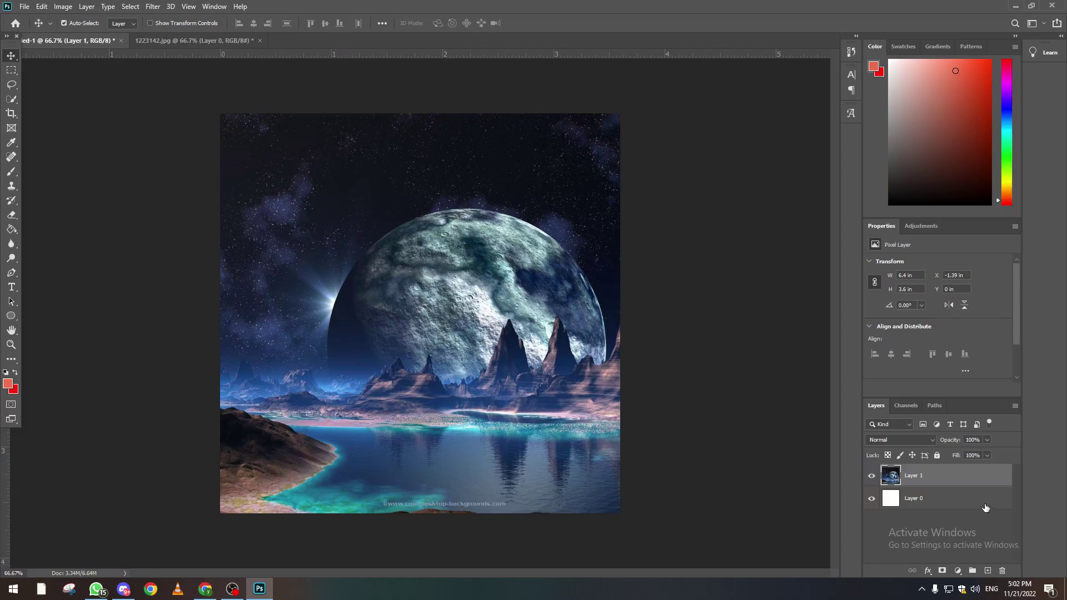
key(ctrl+t)
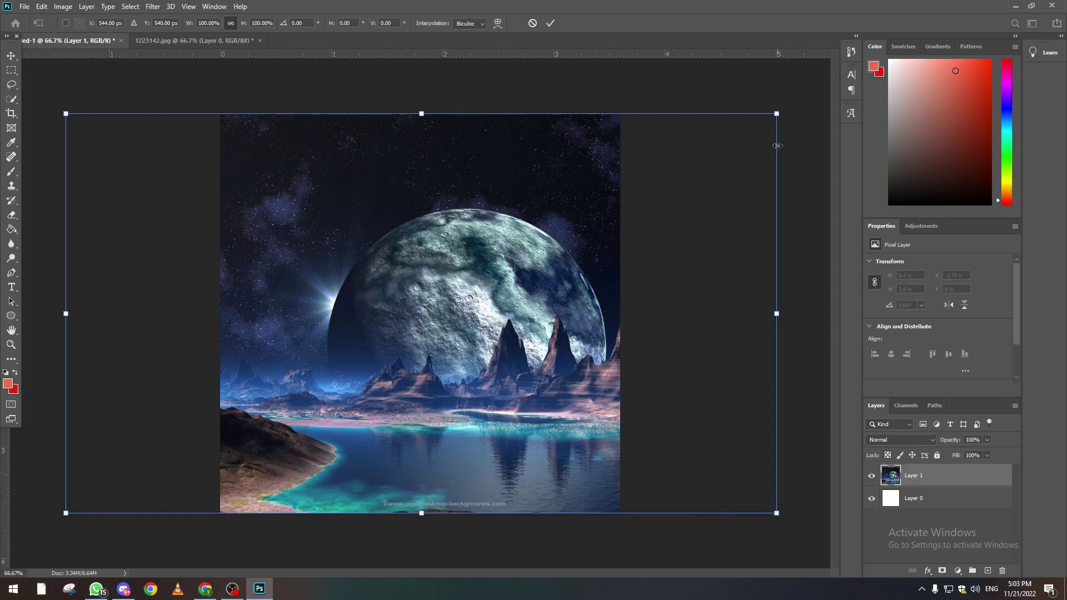
key(Return)
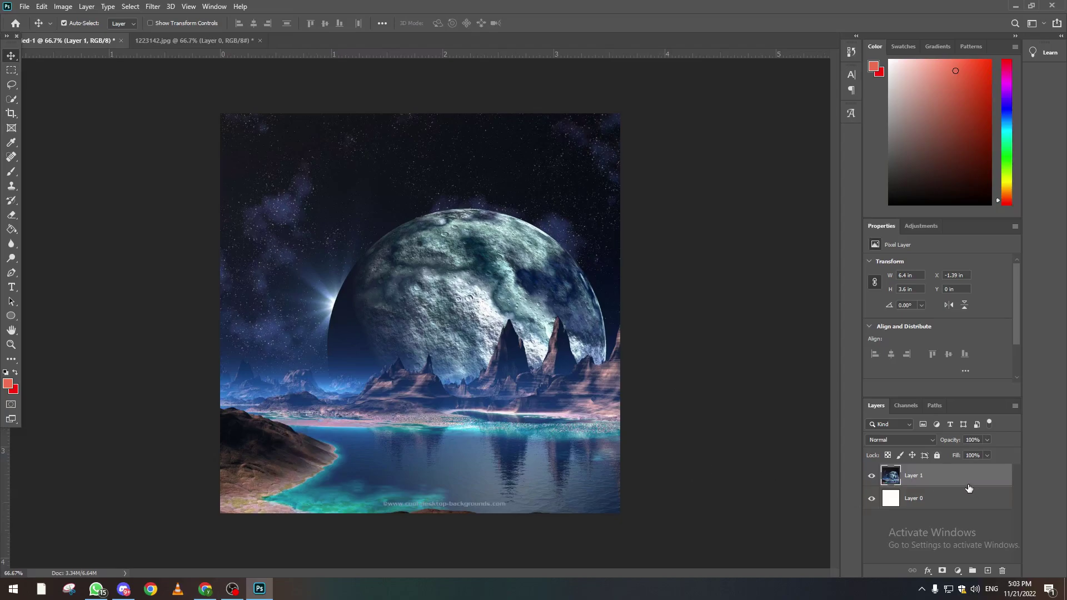
key(ctrl+t)
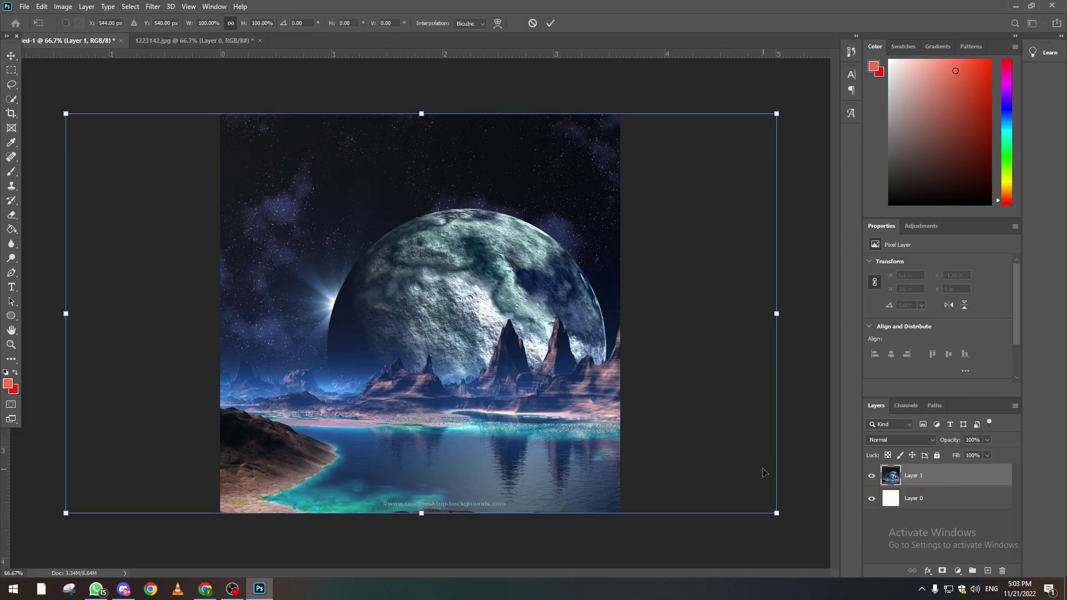
mouse_move(770, 117)
mouse_down()
mouse_move(750, 114)
mouse_move(570, 226)
mouse_move(682, 338)
mouse_move(742, 331)
mouse_up()
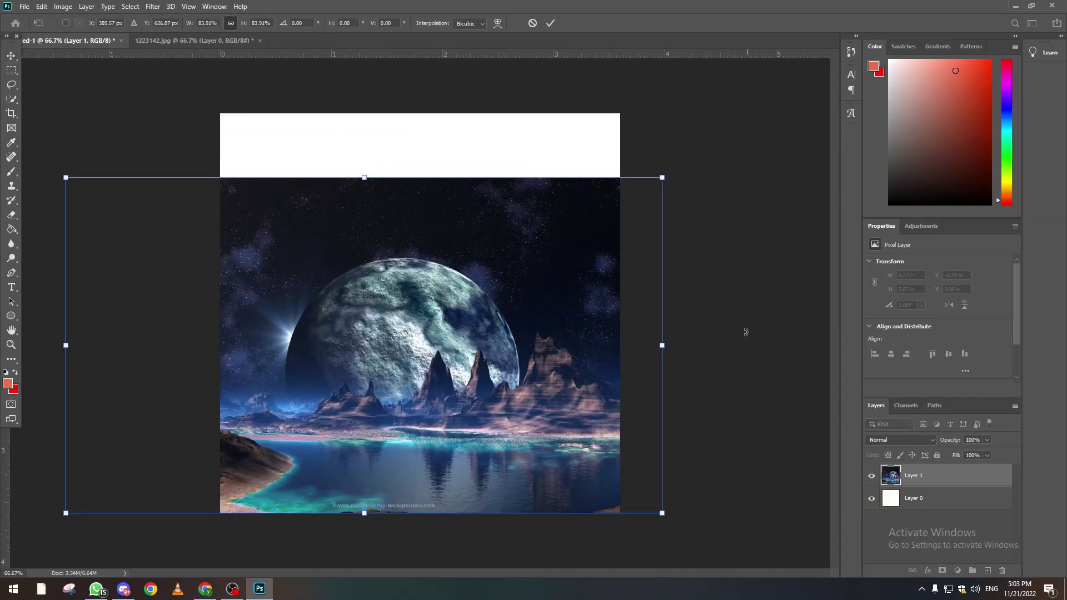
drag(467, 350, 559, 321)
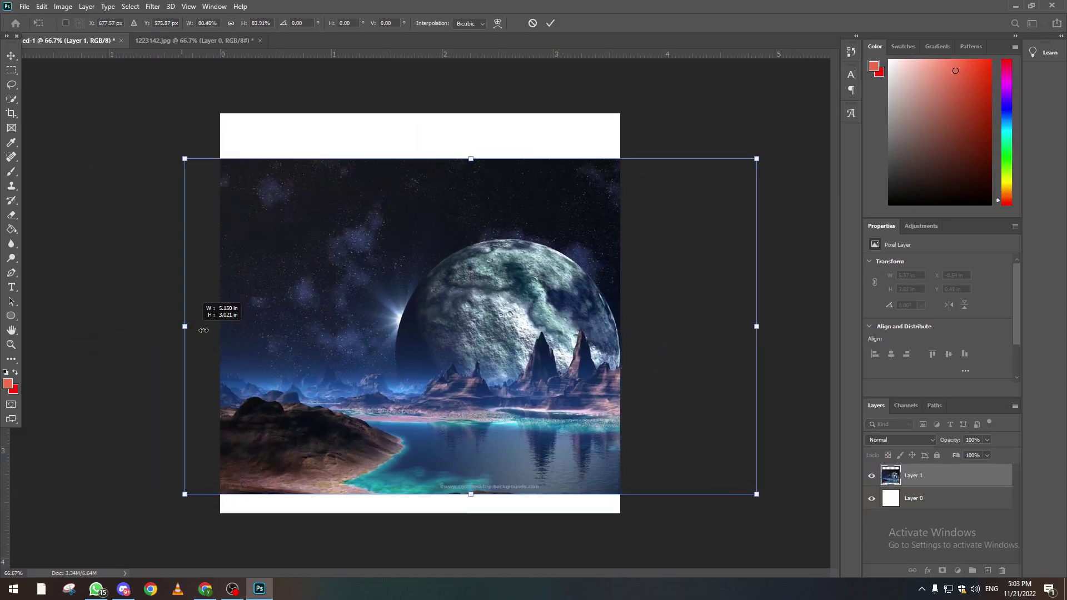
drag(160, 325, 220, 325)
drag(489, 158, 489, 113)
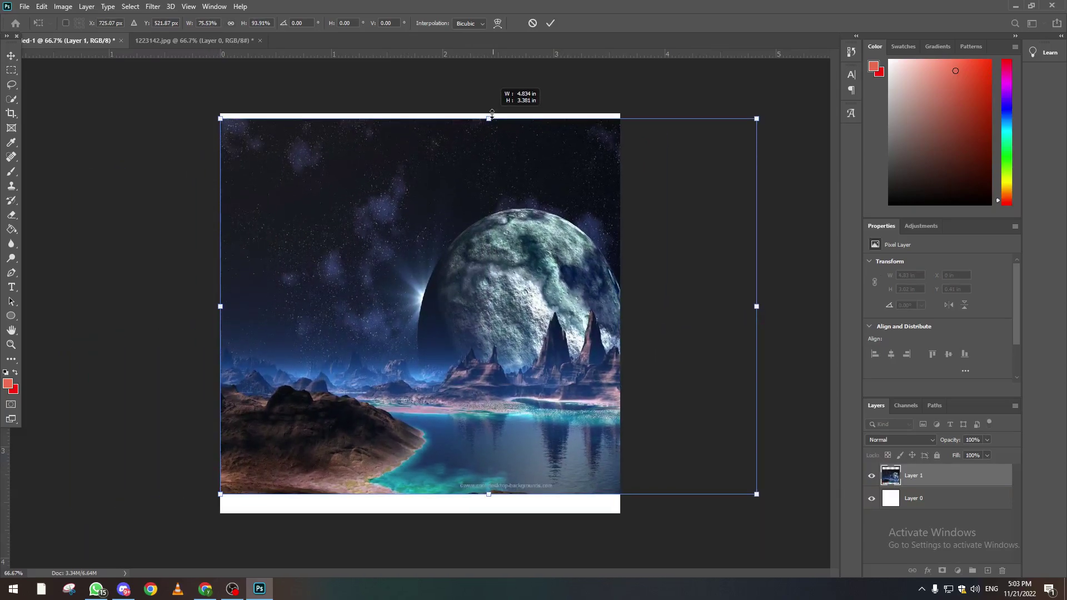
drag(755, 306, 619, 305)
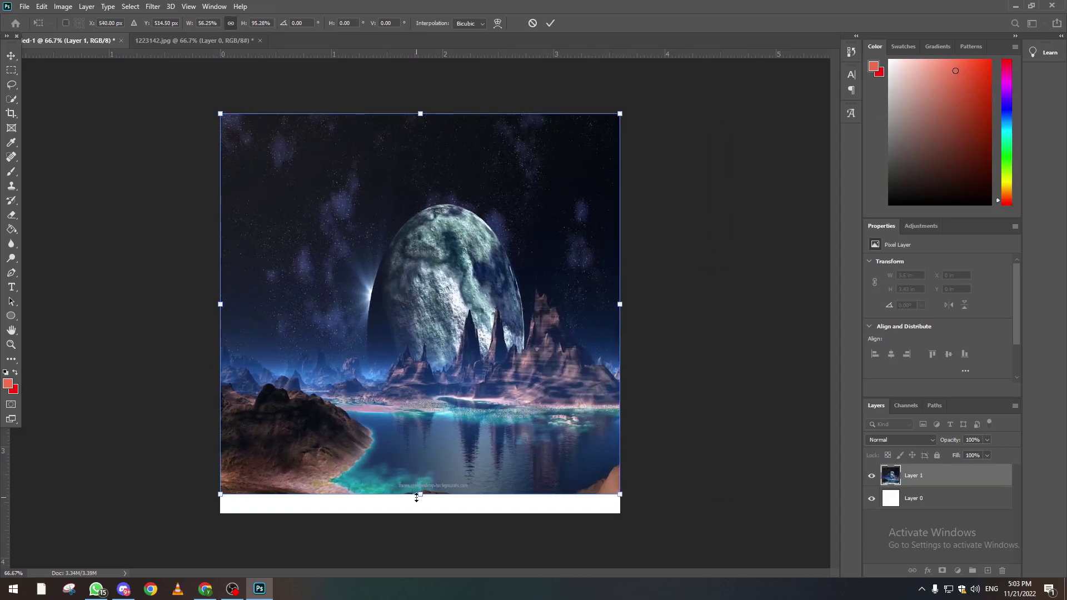
drag(417, 498, 417, 512)
key(Return)
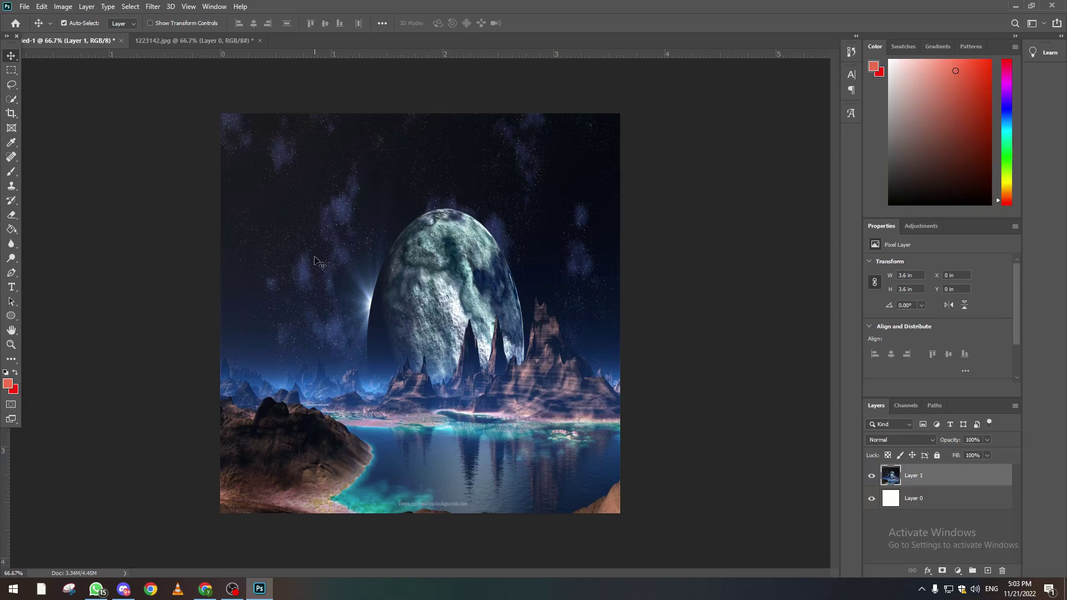
Step: Undo the stretched paste, then drag the 1223142.jpg landscape onto Untitled-1 again
key(ctrl+z)
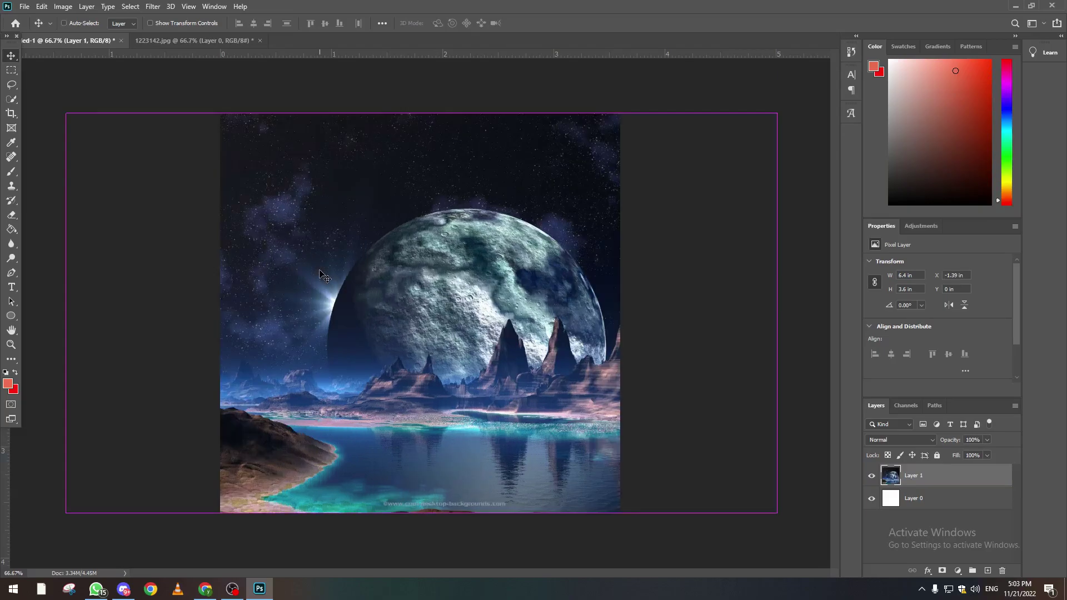
key(ctrl+z)
key(ctrl+z)
click(167, 40)
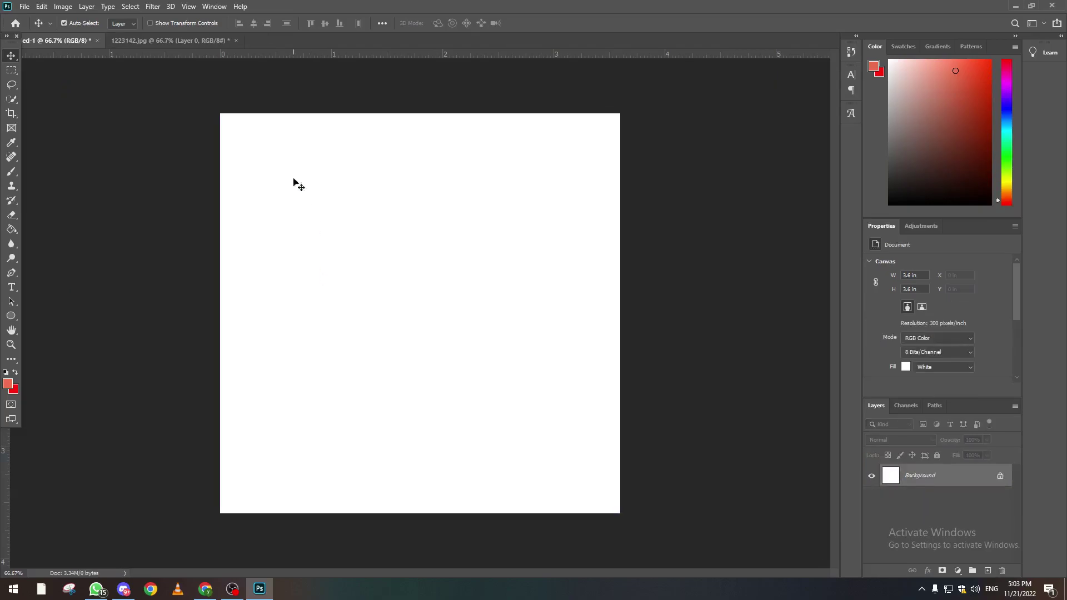
click(191, 40)
mouse_move(328, 236)
mouse_down()
mouse_move(57, 42)
mouse_move(418, 334)
mouse_up()
drag(501, 350, 496, 218)
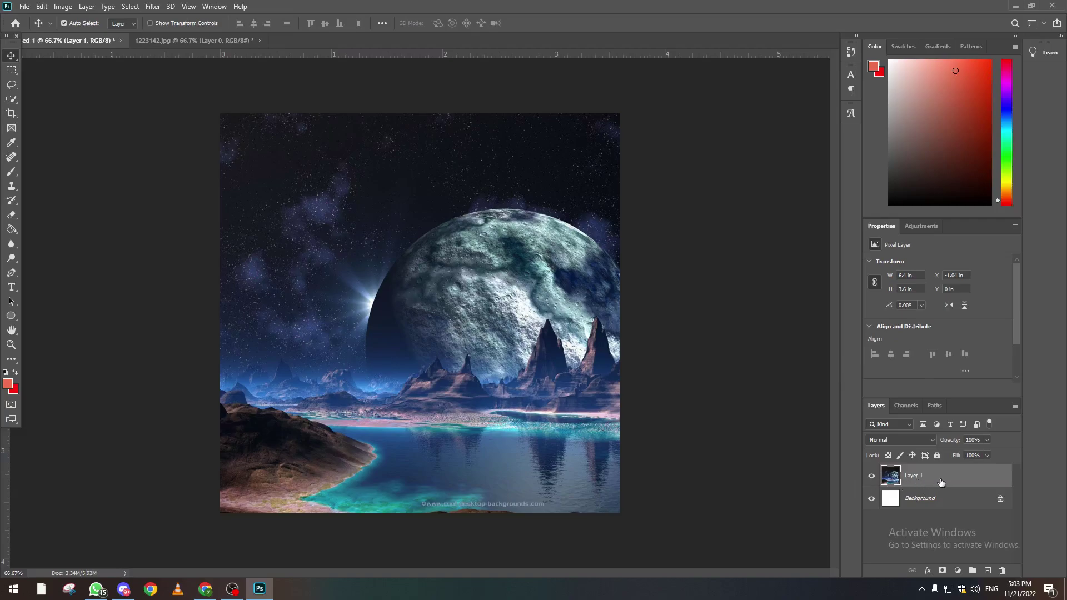
Step: Set the landscape layer's Transform width to 4 in and height to 1 in
click(912, 276)
drag(910, 276, 905, 276)
key(BackSpace)
key(BackSpace)
key(BackSpace)
text(4)
key(Return)
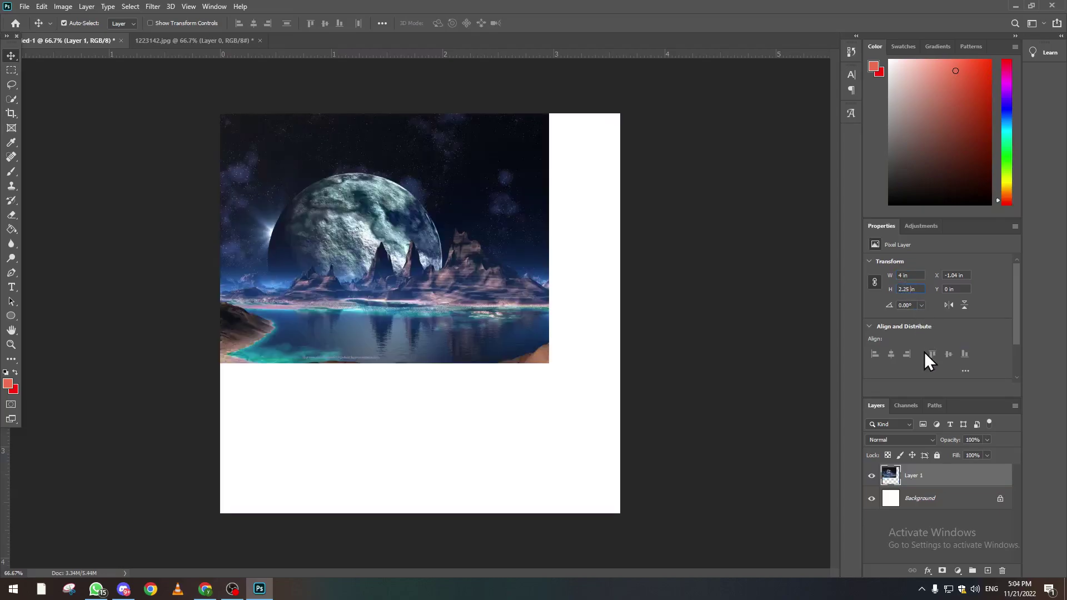
key(BackSpace)
key(BackSpace)
key(BackSpace)
text(1)
key(Return)
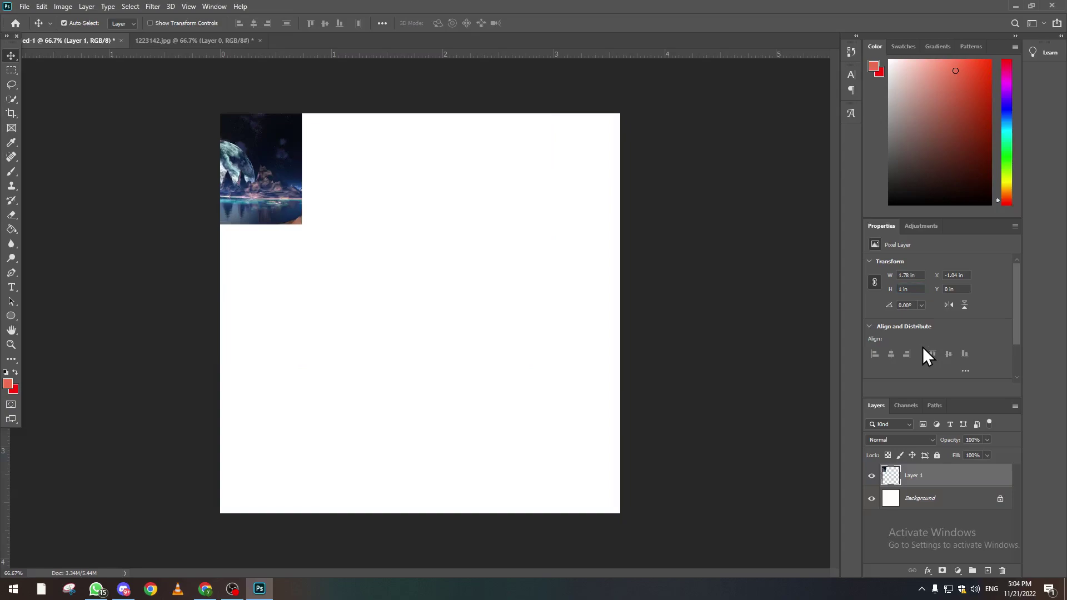
Step: Center the layer, enlarge it to 8 in wide, and reposition it over the canvas
drag(263, 181, 426, 348)
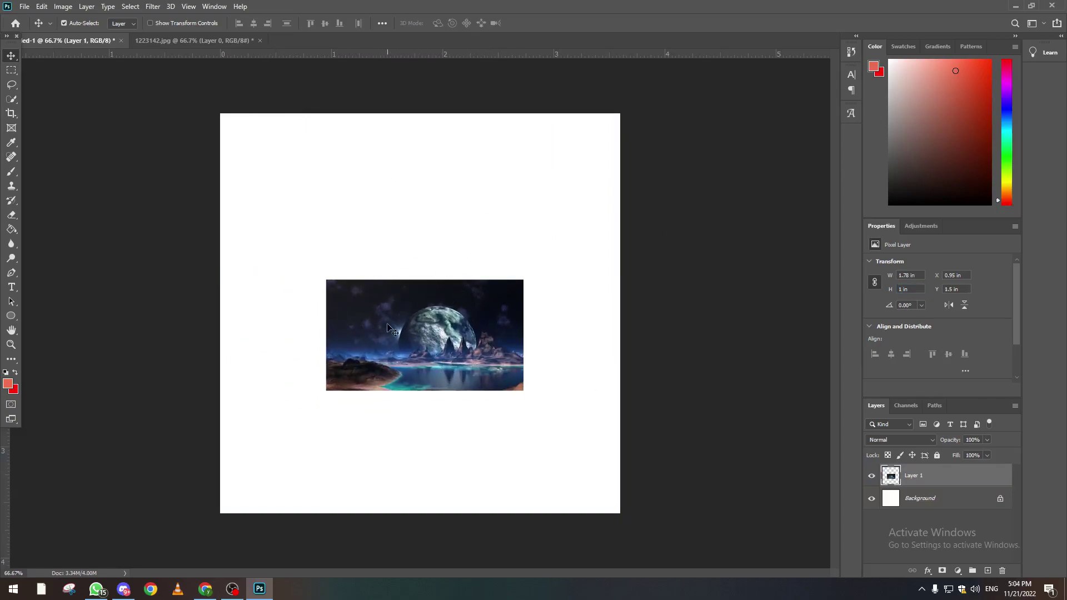
click(907, 275)
text(8)
key(Return)
mouse_move(348, 307)
mouse_down()
mouse_move(332, 328)
mouse_move(404, 285)
mouse_up()
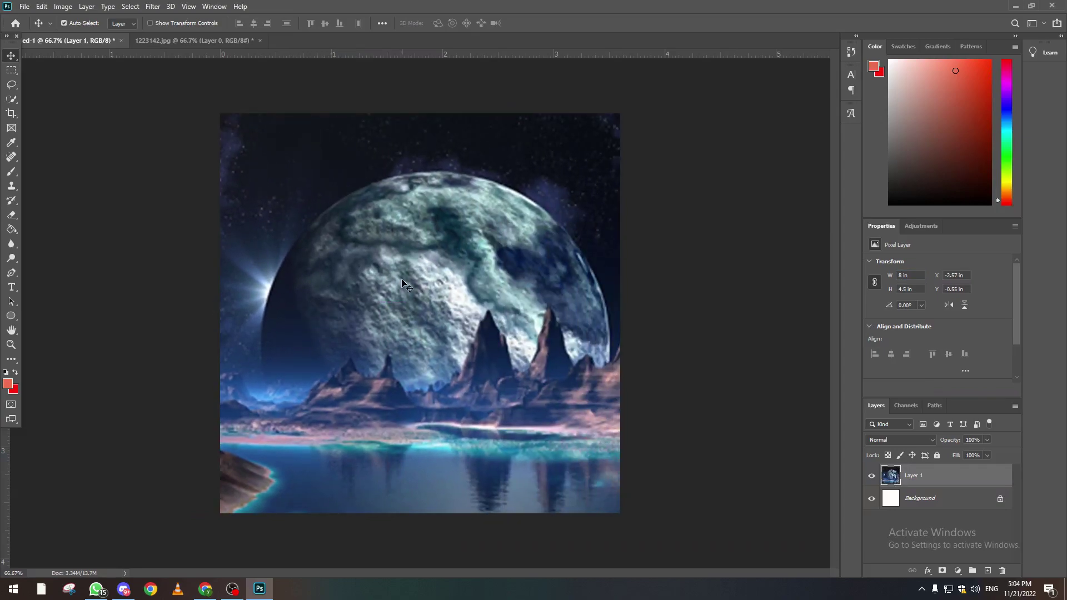